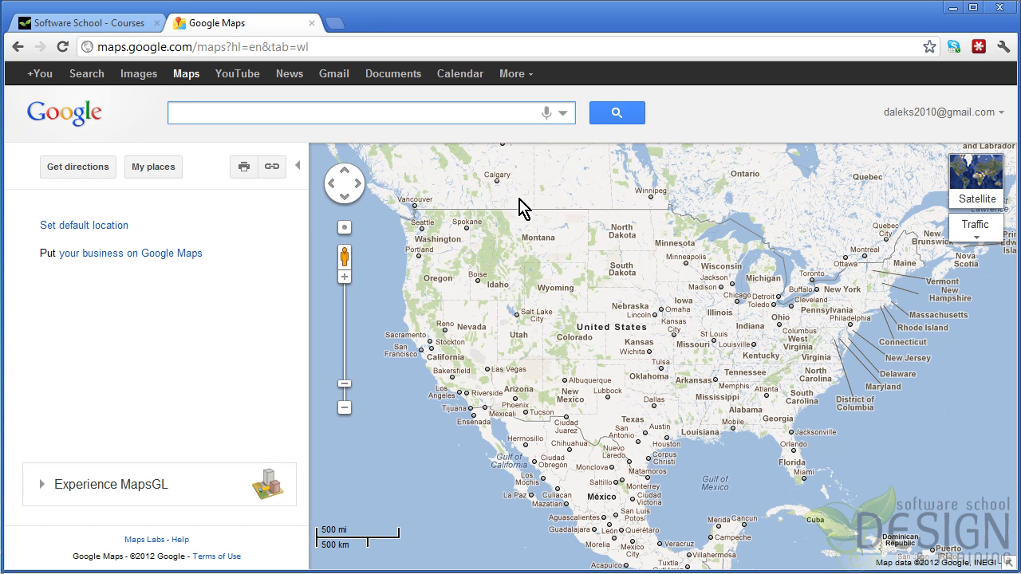
In PowerPoint, insert a screen clipping of the United States map from Google Maps onto slide 3, and add a blank slide after it.
{"action": "key", "text": "alt+Tab"}
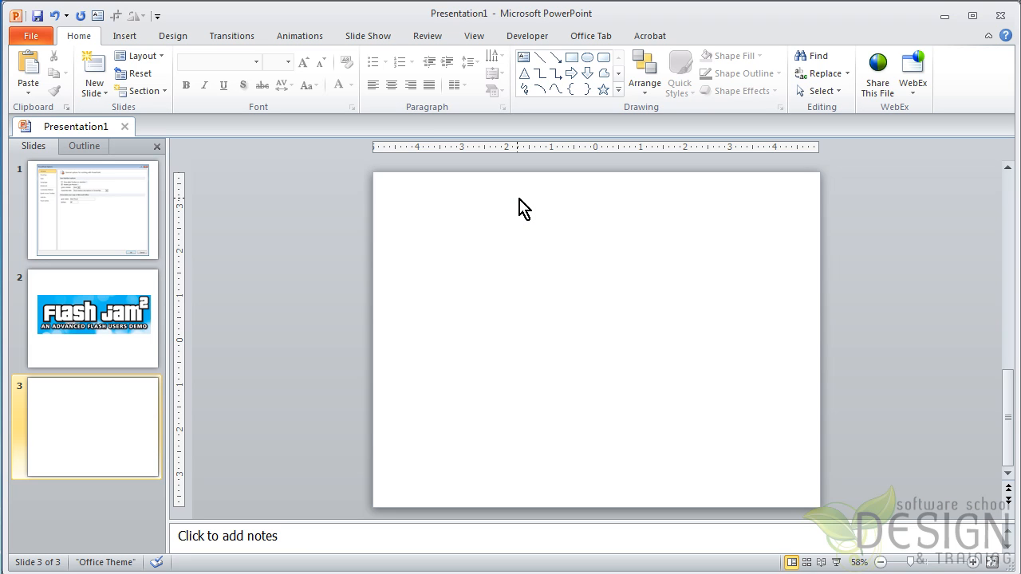
{"action": "left_click", "coordinate": [126, 38]}
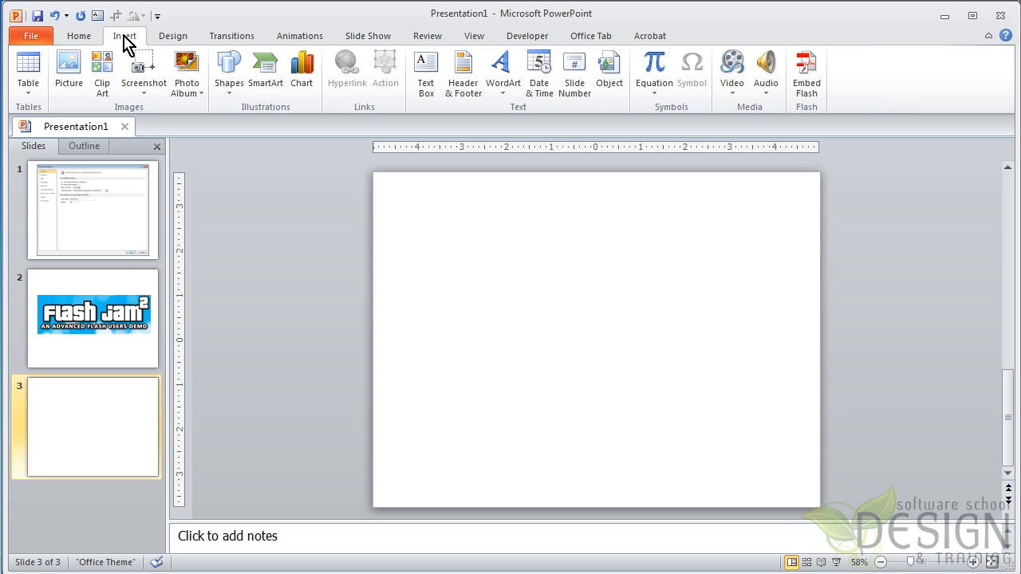
{"action": "left_click", "coordinate": [147, 97]}
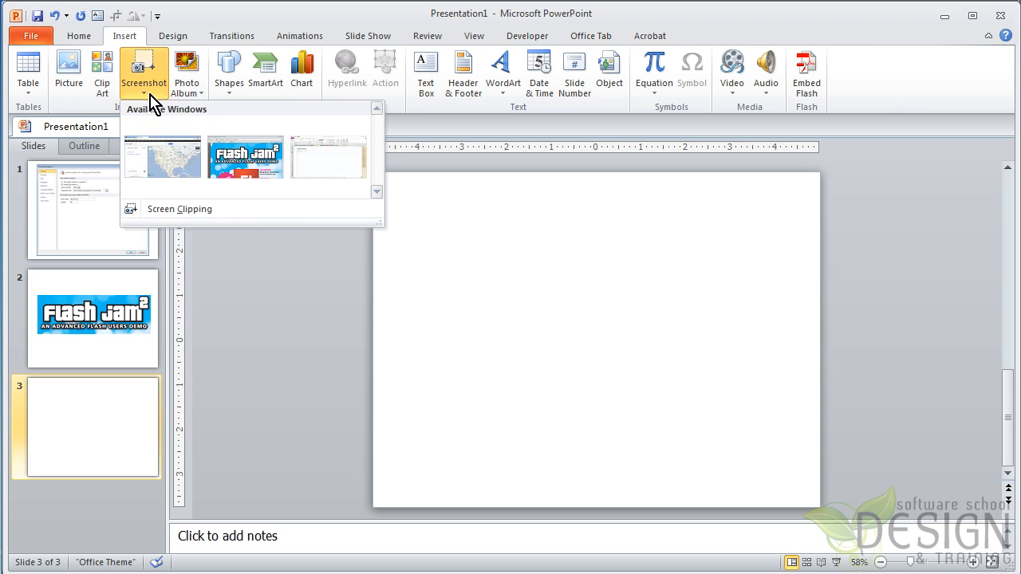
{"action": "left_click", "coordinate": [180, 217]}
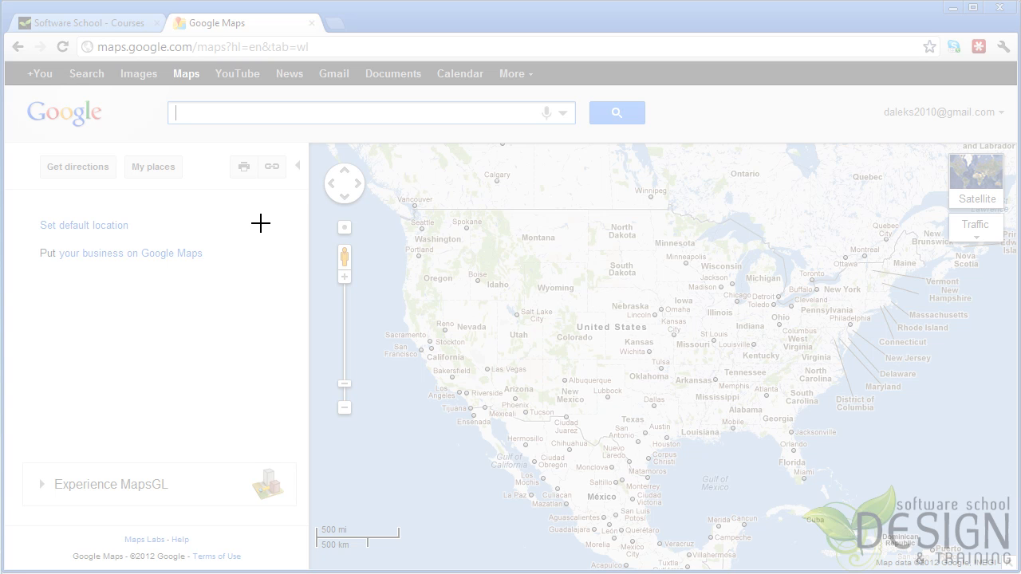
{"action": "left_click_drag", "start_coordinate": [401, 192], "coordinate": [930, 492]}
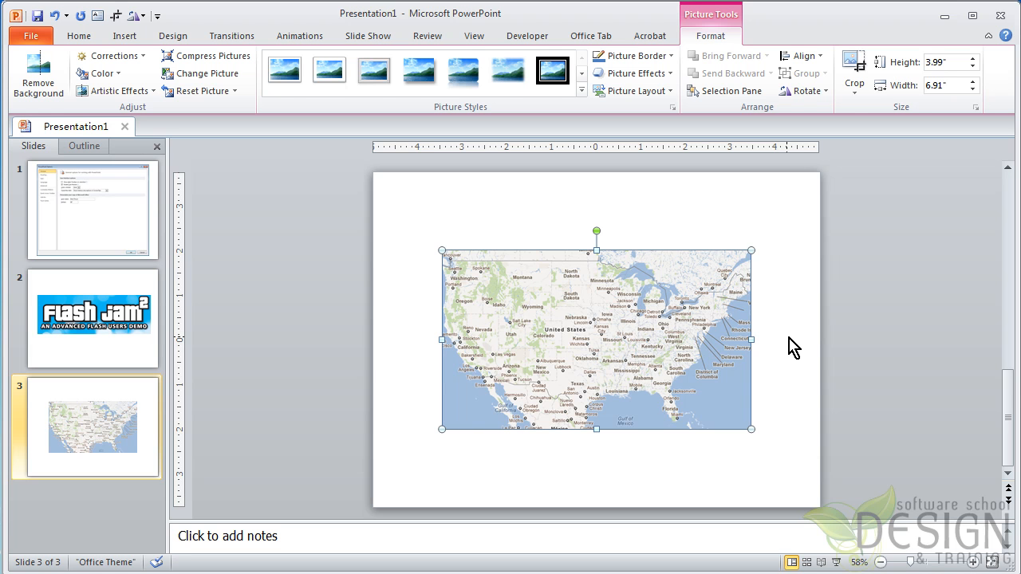
{"action": "left_click", "coordinate": [794, 346]}
{"action": "key", "text": "ctrl+m"}
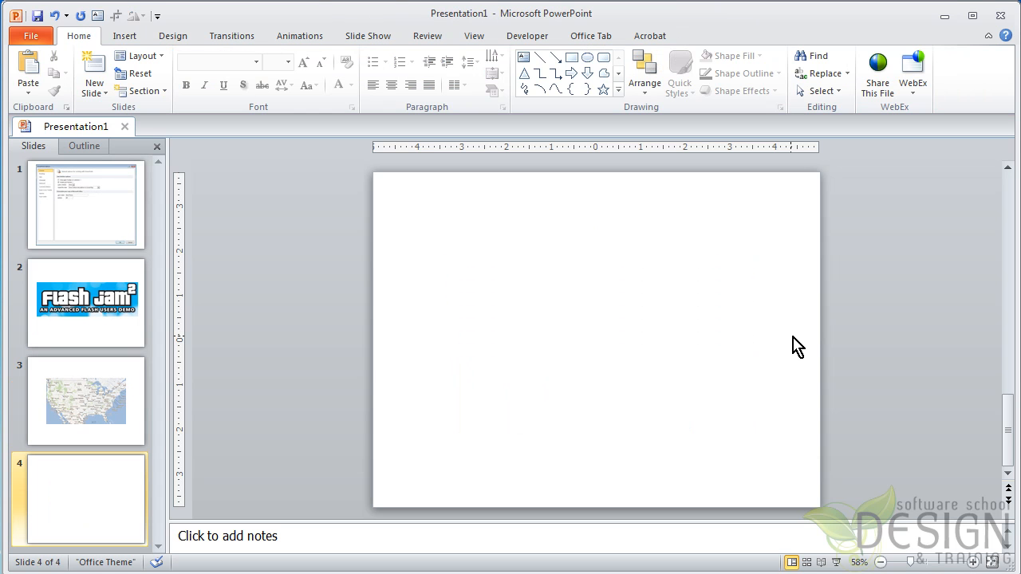
Switch to OneNote and set its Send to OneNote option for screen clippings to "To Clipboard only".
{"action": "left_click", "coordinate": [945, 16]}
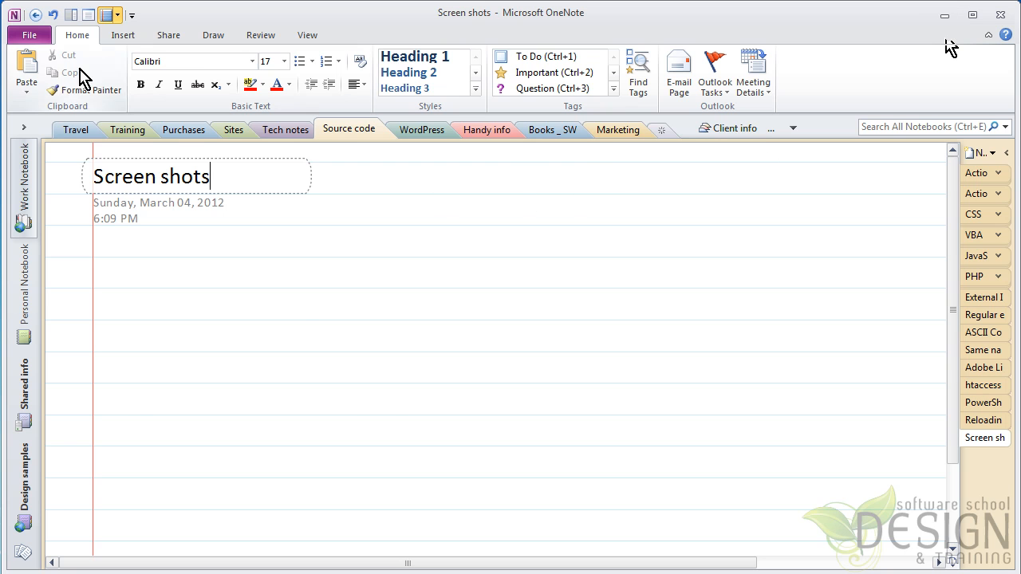
{"action": "left_click", "coordinate": [40, 39]}
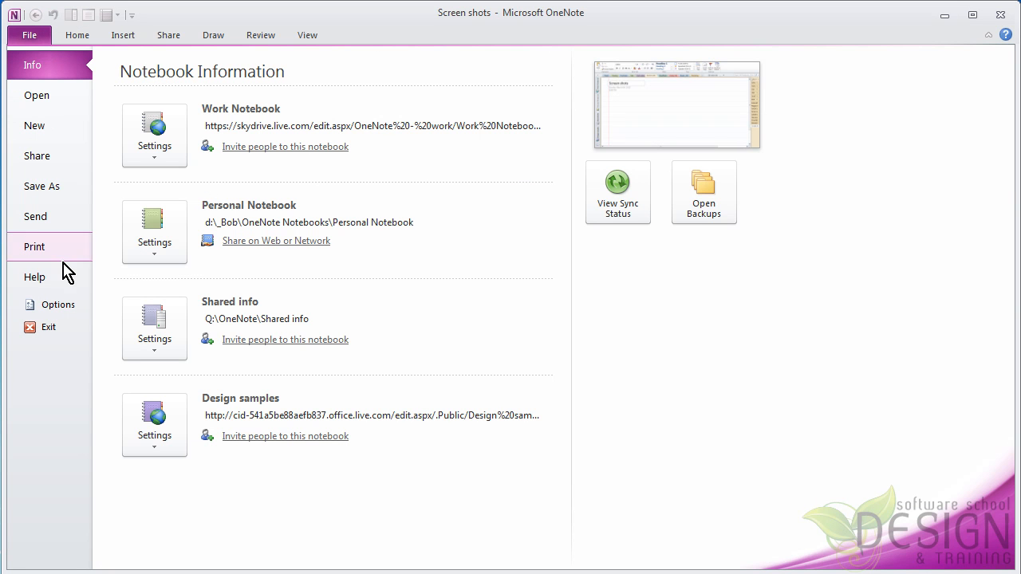
{"action": "left_click", "coordinate": [64, 308]}
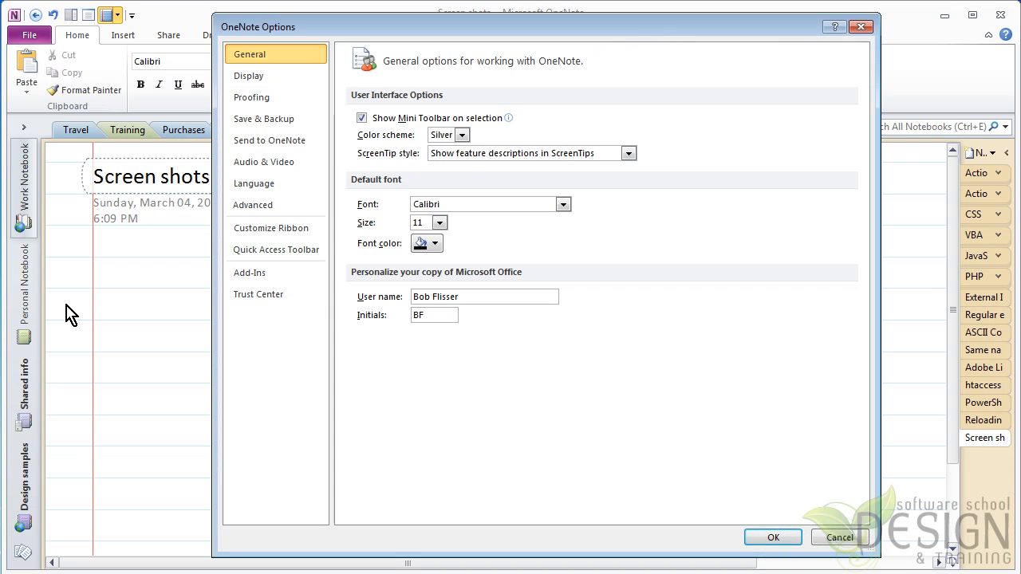
{"action": "left_click", "coordinate": [256, 80]}
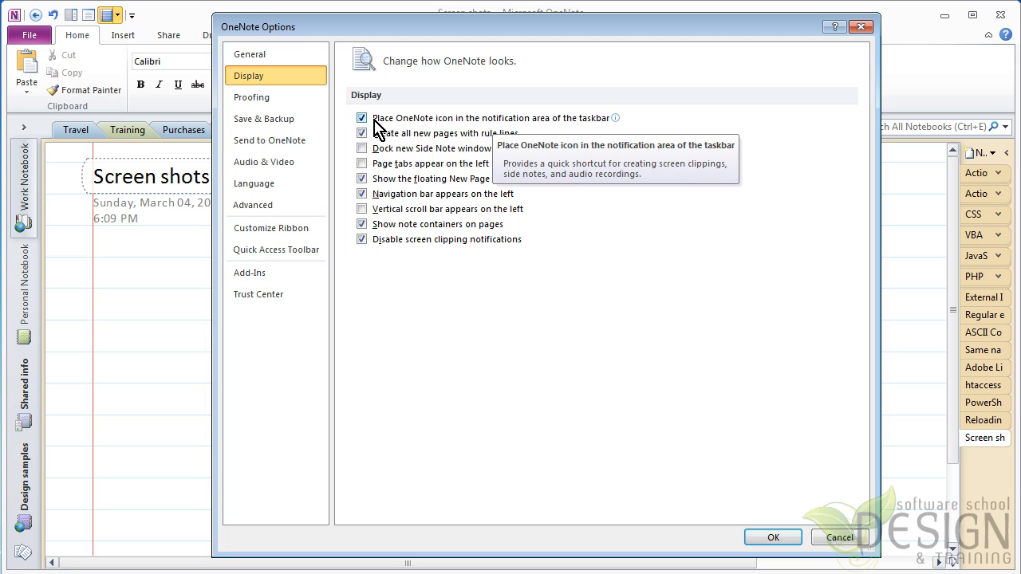
{"action": "left_click", "coordinate": [270, 145]}
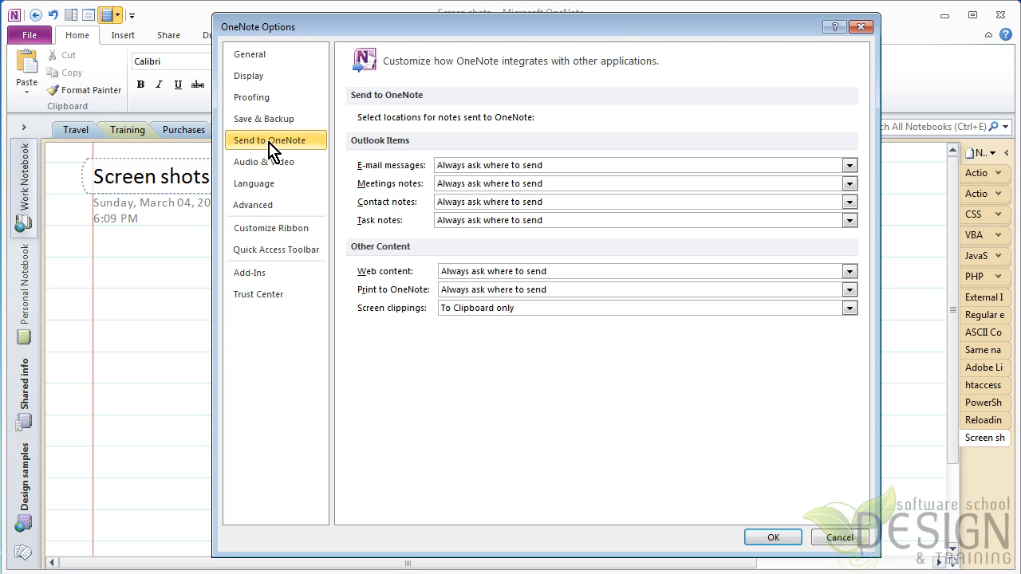
{"action": "left_click", "coordinate": [510, 310]}
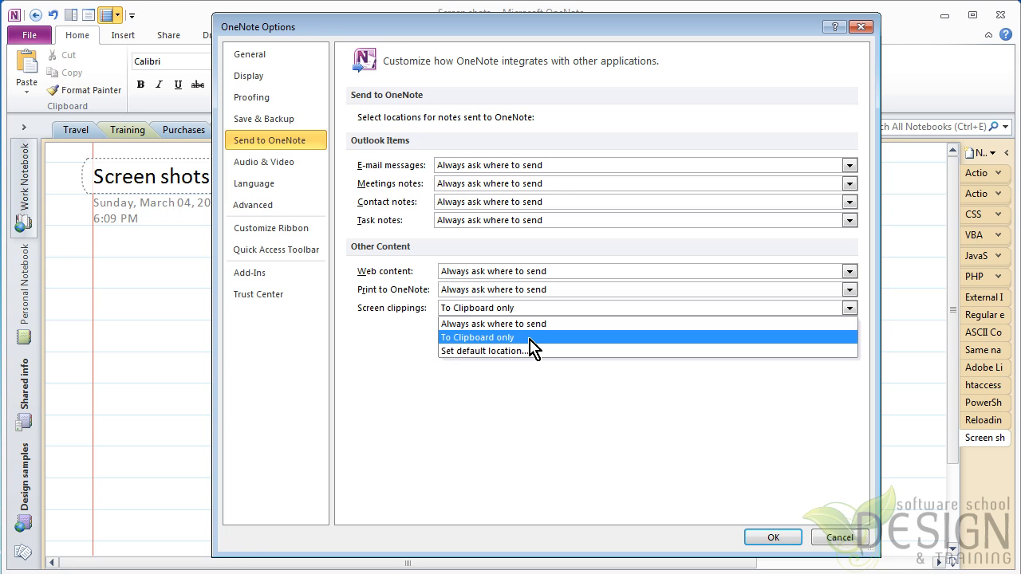
{"action": "left_click", "coordinate": [531, 338]}
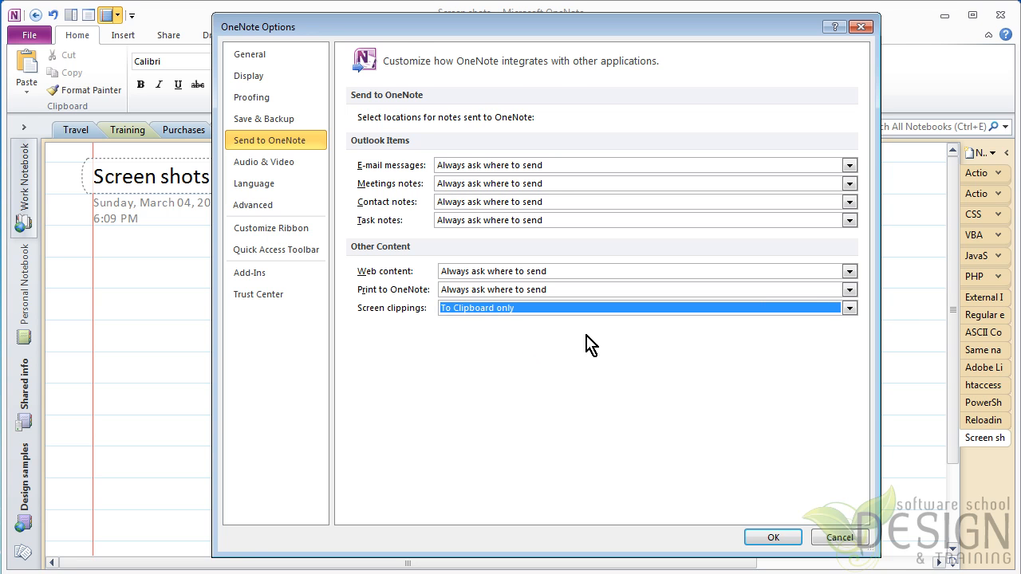
{"action": "left_click", "coordinate": [776, 538]}
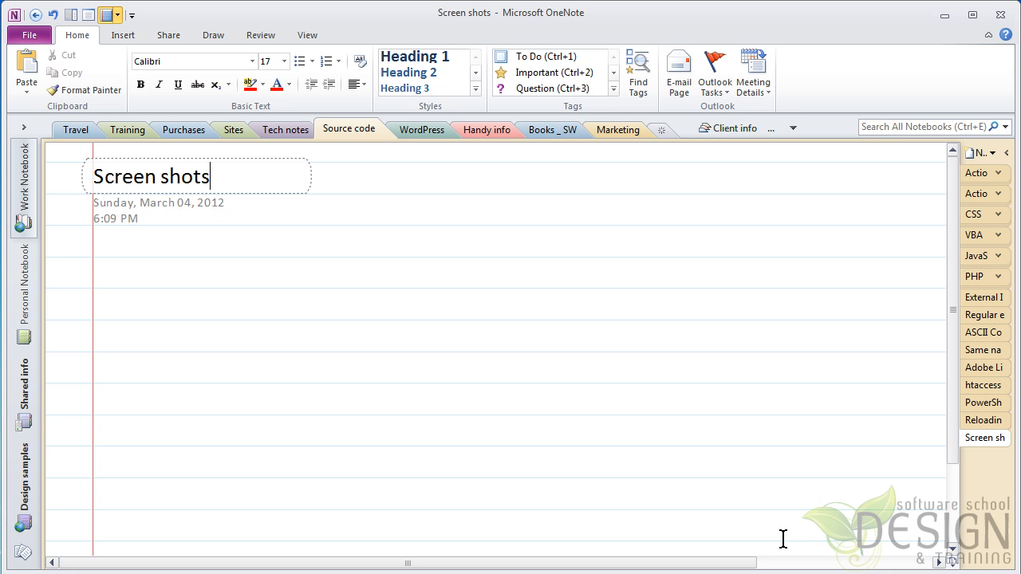
Capture a screen clipping of the western United States in Google Maps and paste it into the untitled email message.
{"action": "key", "text": "alt+Tab"}
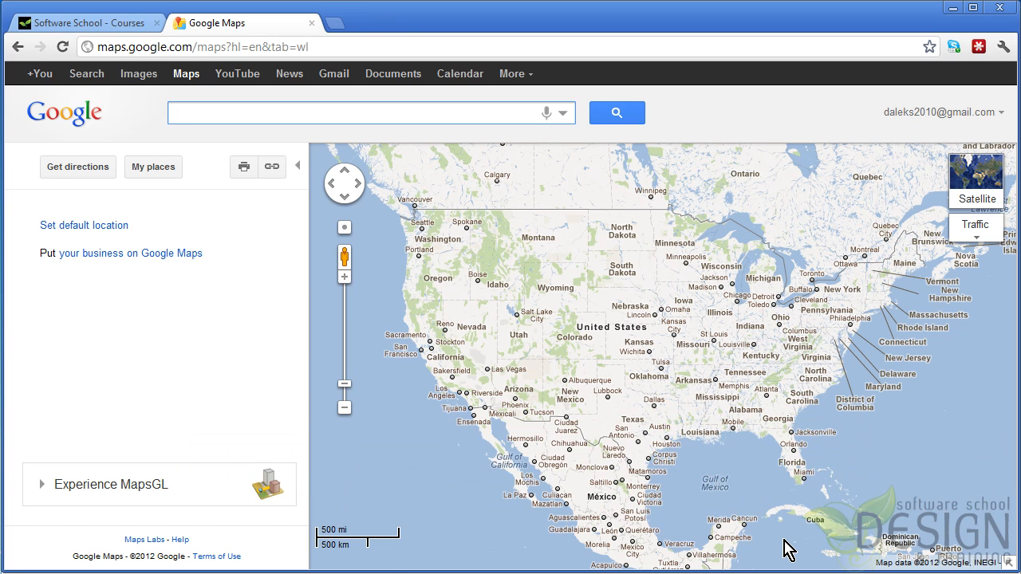
{"action": "key", "text": "super+s"}
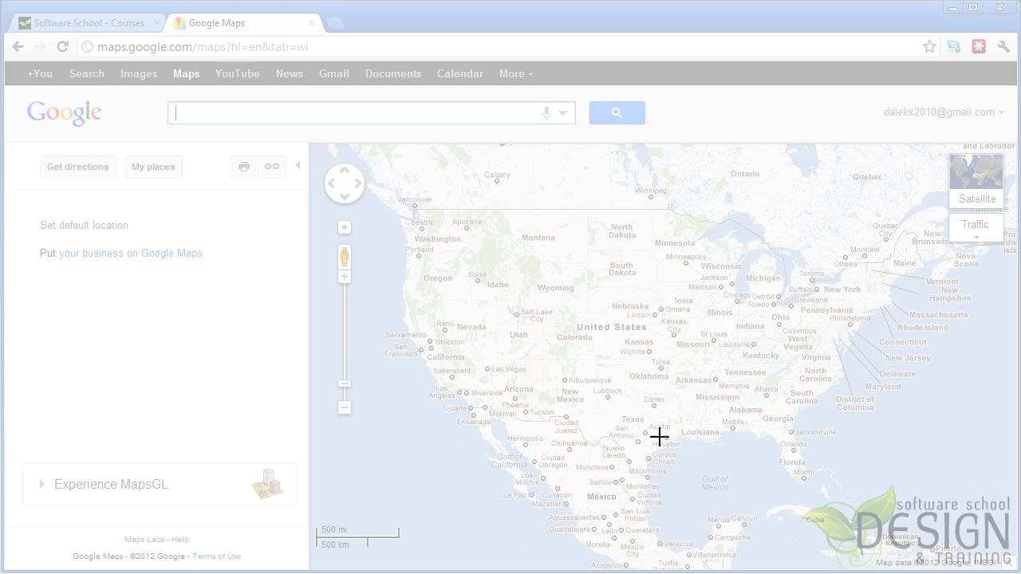
{"action": "left_click_drag", "start_coordinate": [393, 193], "coordinate": [693, 410]}
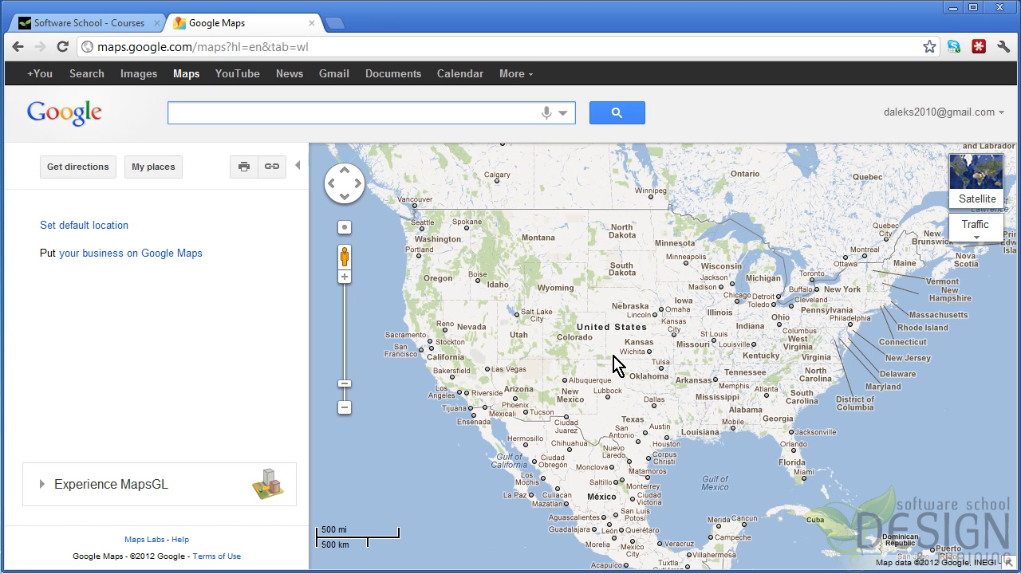
{"action": "key", "text": "alt+Tab"}
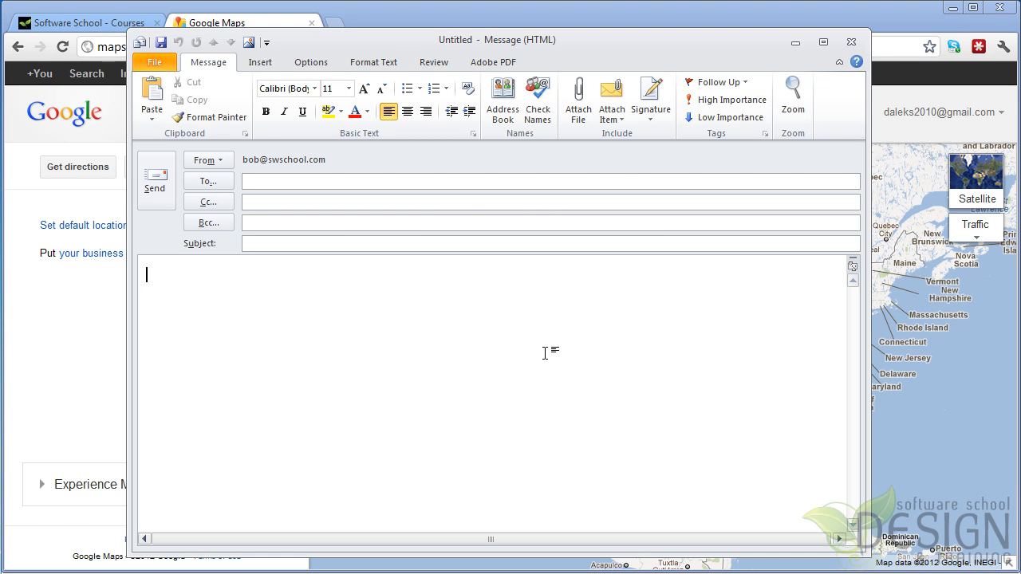
{"action": "key", "text": "ctrl+v"}
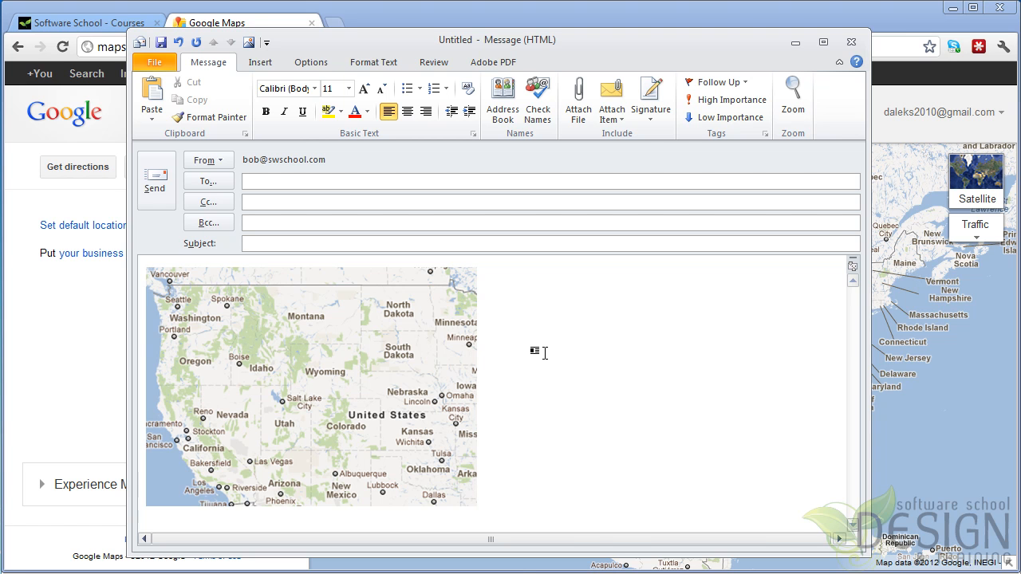
Capture a screen clipping of the course table on the Software School Courses page and paste it below the map in the email message.
{"action": "key", "text": "alt+Tab"}
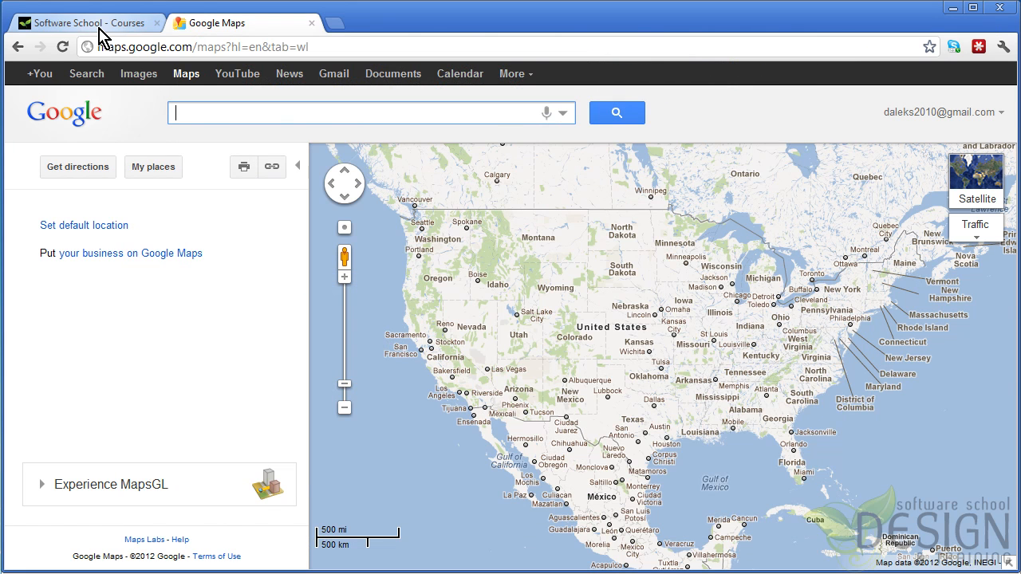
{"action": "left_click", "coordinate": [96, 23]}
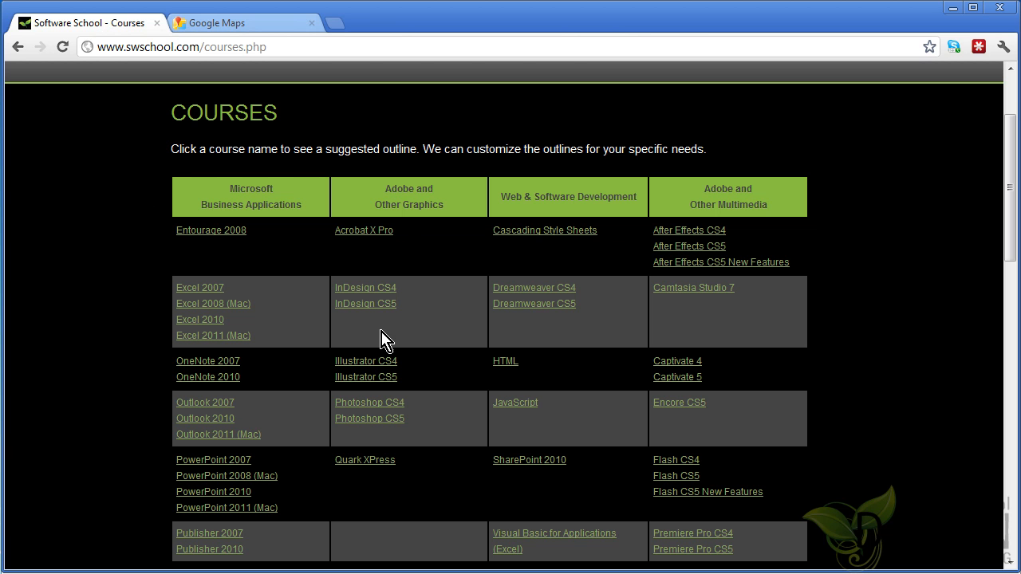
{"action": "key", "text": "super+s"}
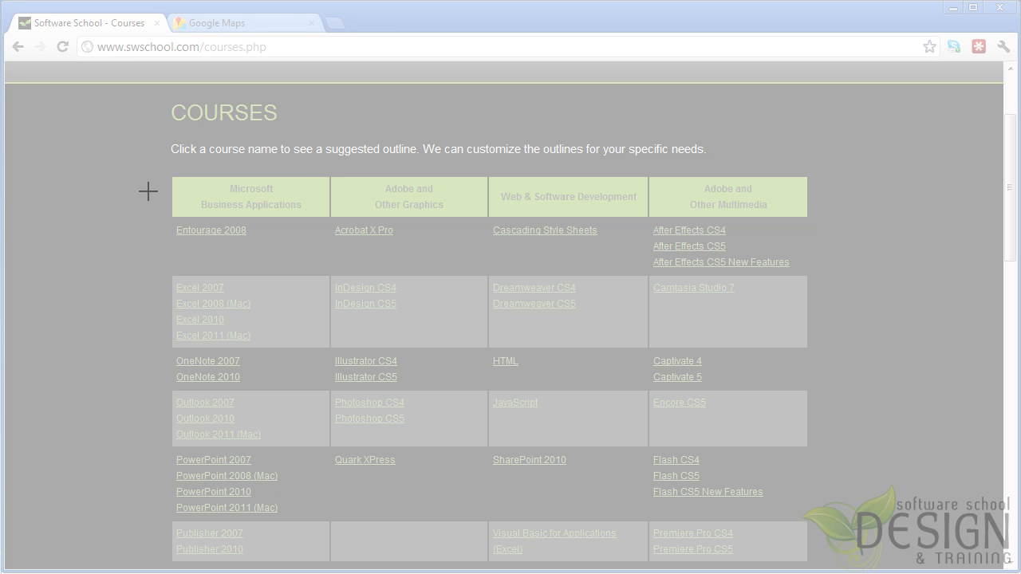
{"action": "left_click_drag", "start_coordinate": [165, 165], "coordinate": [817, 465]}
{"action": "key", "text": "alt+Tab"}
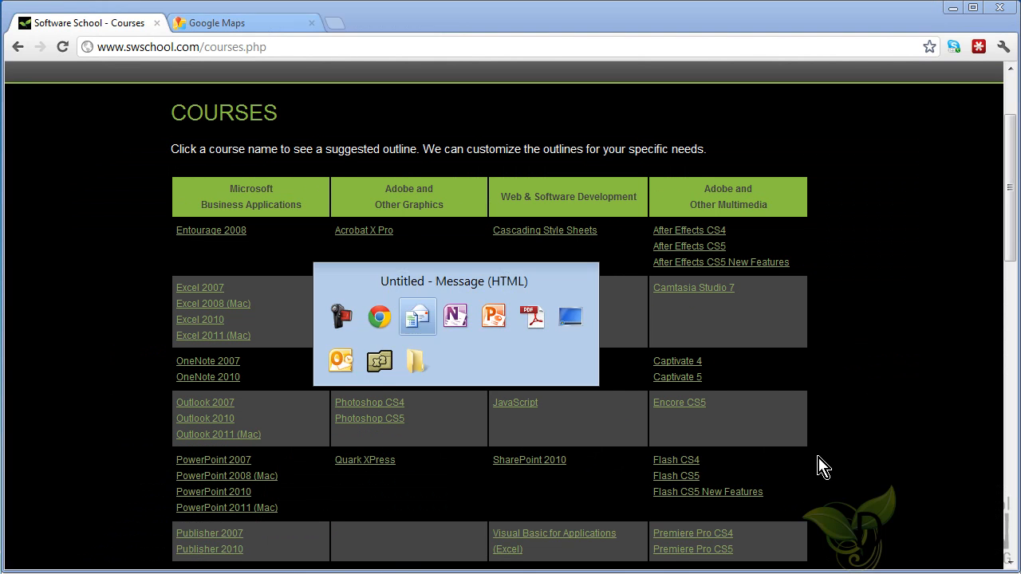
{"action": "key", "text": "Return"}
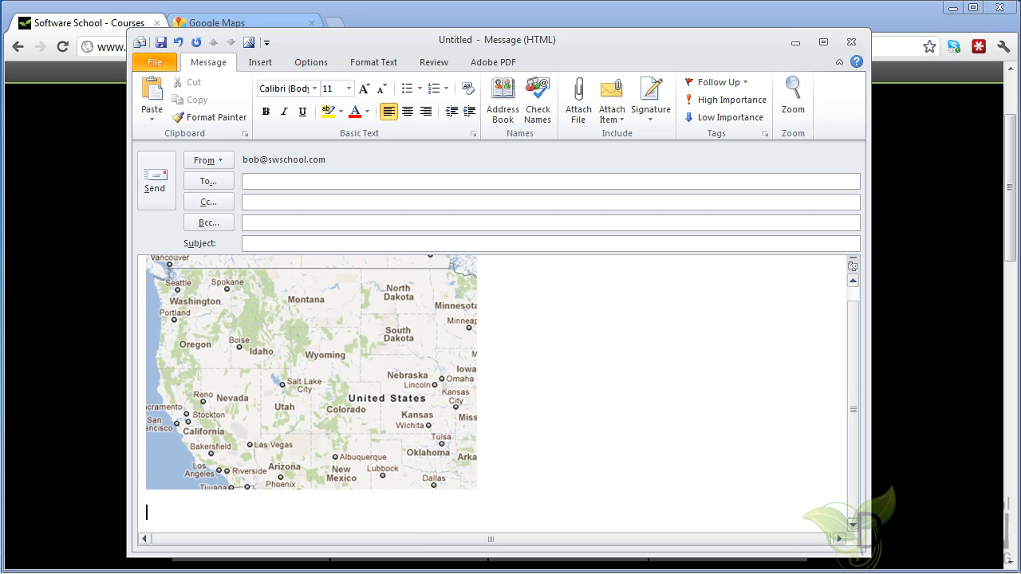
{"action": "key", "text": "ctrl+v"}
Paste the course table clipping onto slide 4 in PowerPoint and onto the Screen shots page in OneNote.
{"action": "key", "text": "alt+Tab"}
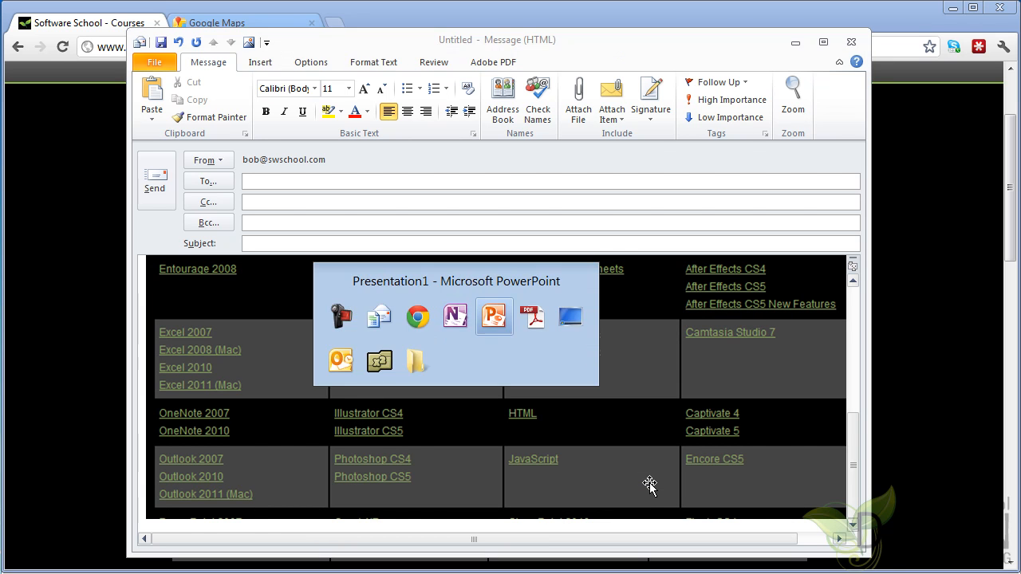
{"action": "key", "text": "ctrl+v"}
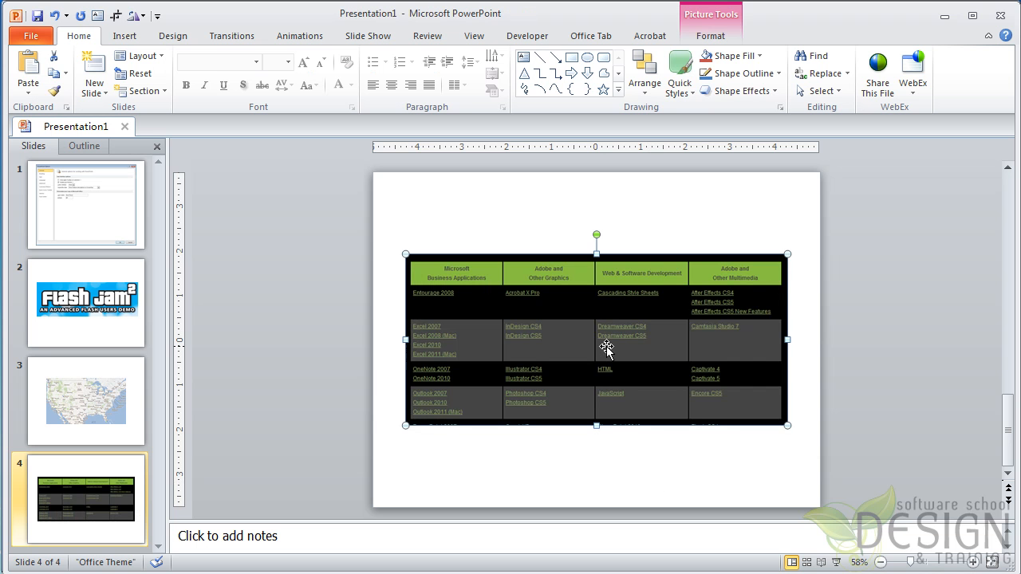
{"action": "key", "text": "alt+Tab"}
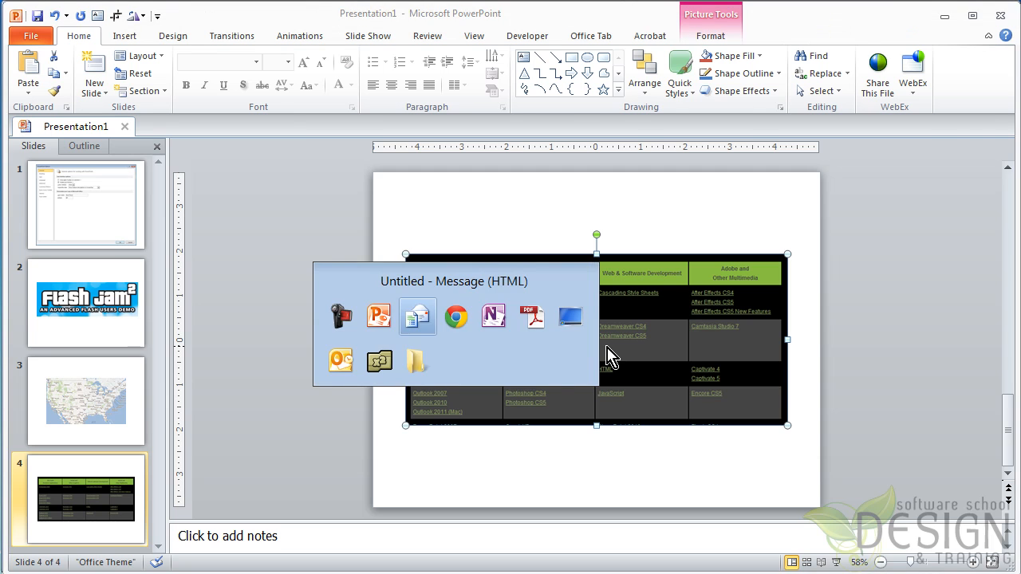
{"action": "key", "text": "Tab"}
{"action": "key", "text": "Tab"}
{"action": "key", "text": "ctrl+v"}
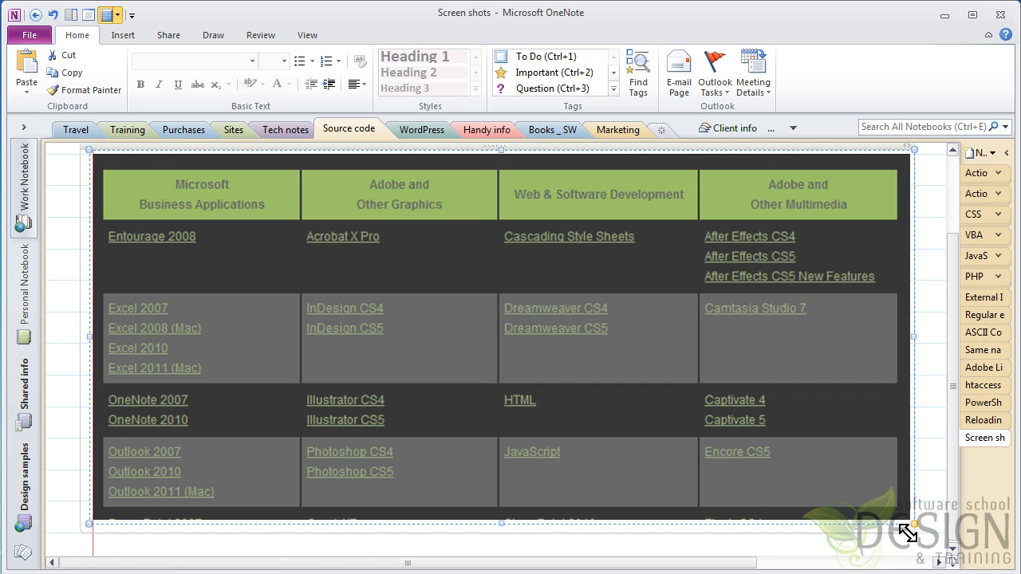
Shrink the pasted course table picture on the Screen shots page proportionally to about two-thirds of its width, and deselect it.
{"action": "left_click_drag", "start_coordinate": [908, 532], "coordinate": [639, 401]}
{"action": "scroll", "coordinate": [495, 436], "scroll_direction": "up", "scroll_amount": 3}
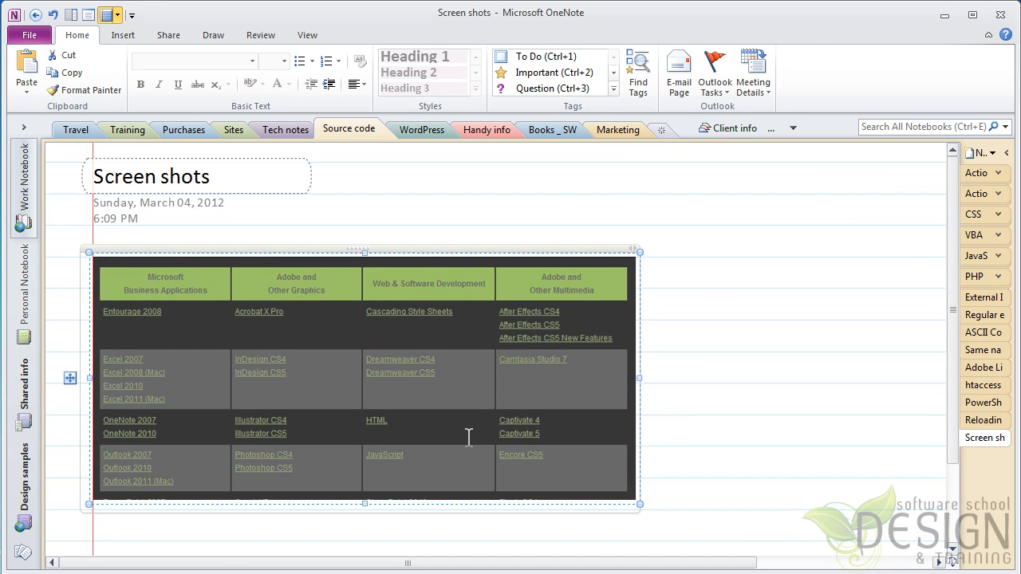
{"action": "left_click", "coordinate": [695, 359]}
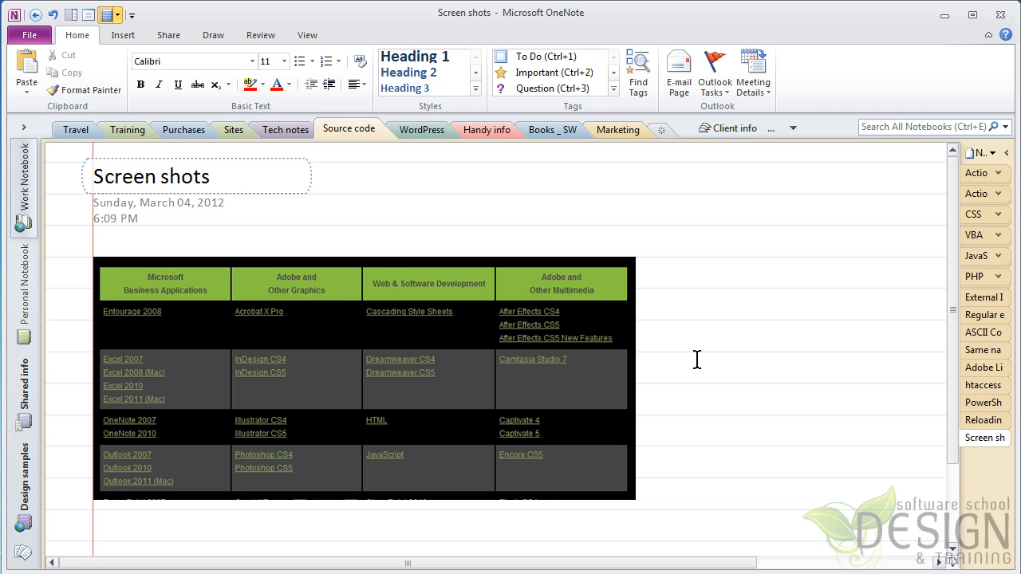
Switch to PowerPoint and capture a screen clipping of the ribbon area showing the Insert tab label and the Screenshot command.
{"action": "key", "text": "alt+Tab"}
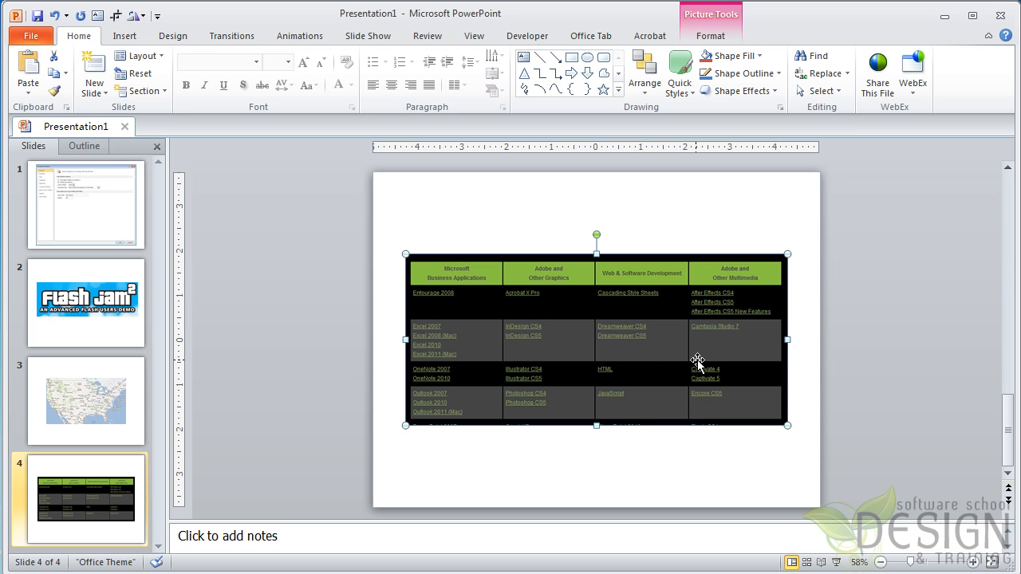
{"action": "left_click", "coordinate": [124, 36]}
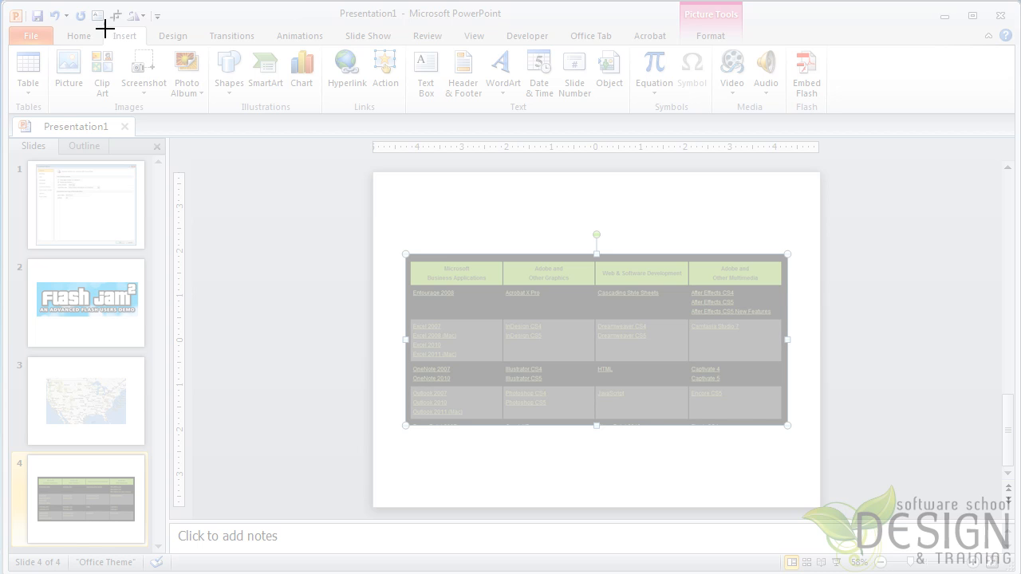
{"action": "left_click_drag", "start_coordinate": [105, 29], "coordinate": [182, 111]}
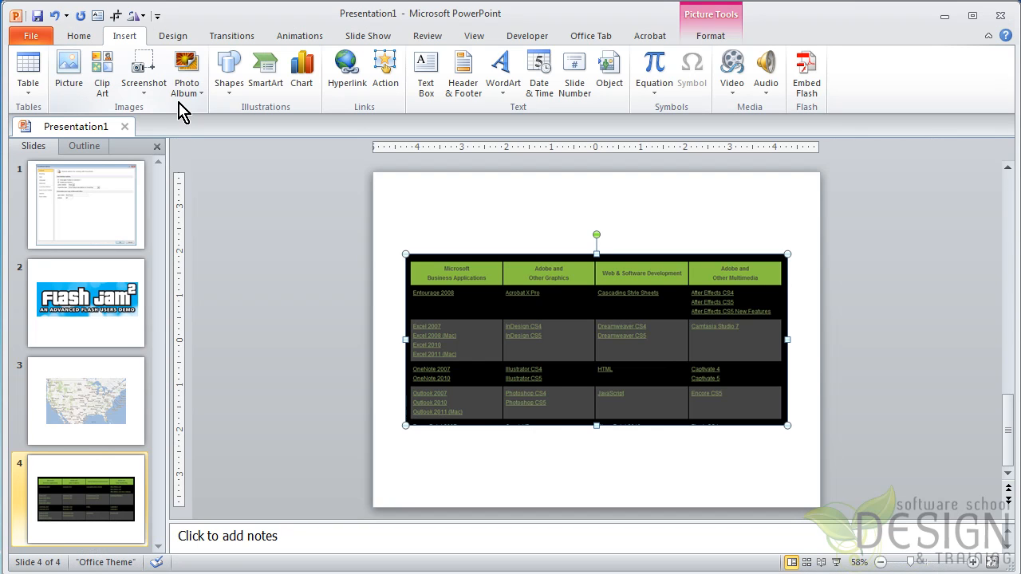
Replace the email message's contents with "Here's how to use the screen capture feature in Office 2010" and paste the Screenshot command clipping below it.
{"action": "left_click", "coordinate": [410, 333]}
{"action": "key", "text": "Delete"}
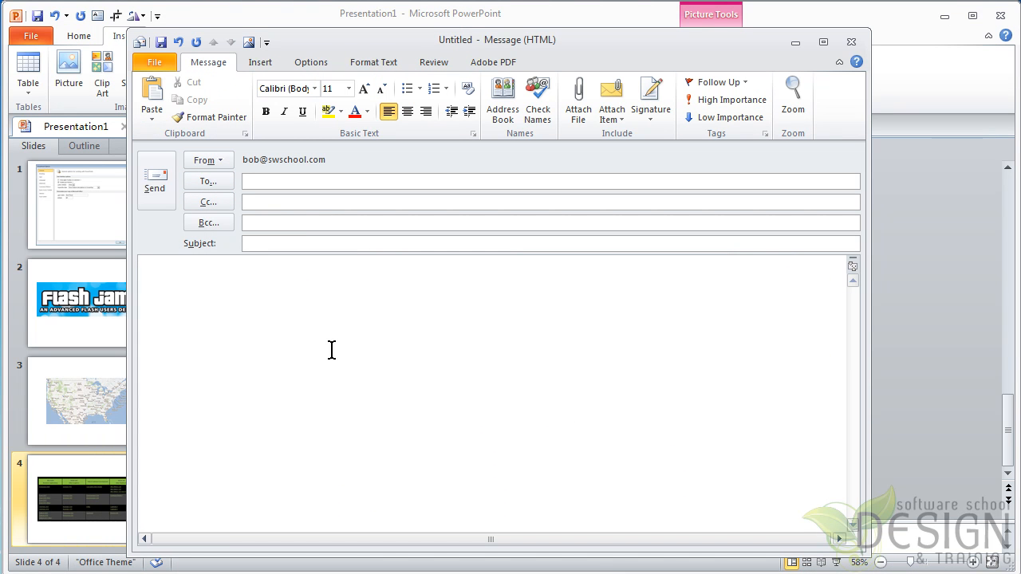
{"action": "type", "text": "Here's how to use the screen capture feature in Office 2010"}
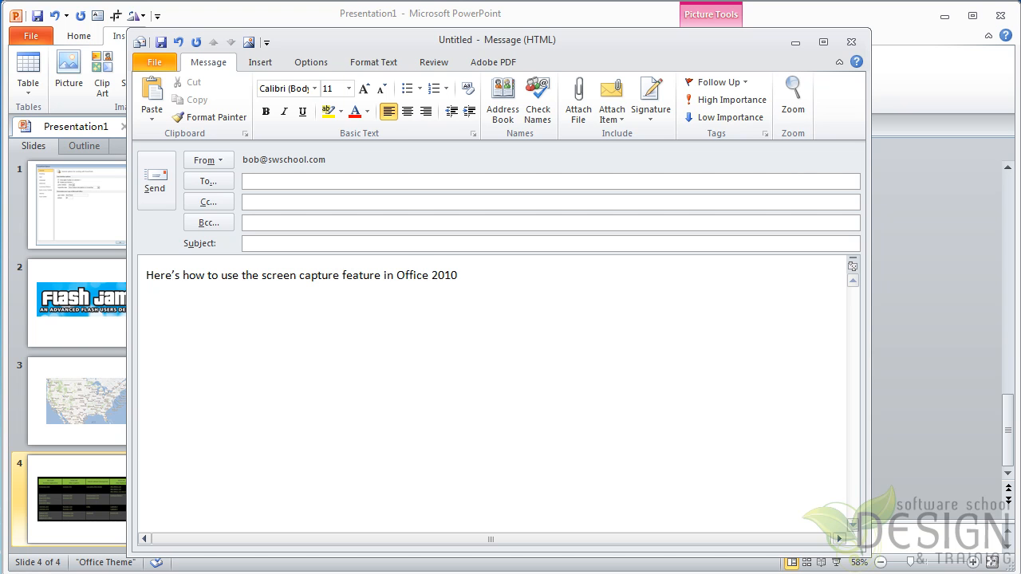
{"action": "key", "text": "Return"}
{"action": "key", "text": "ctrl+v"}
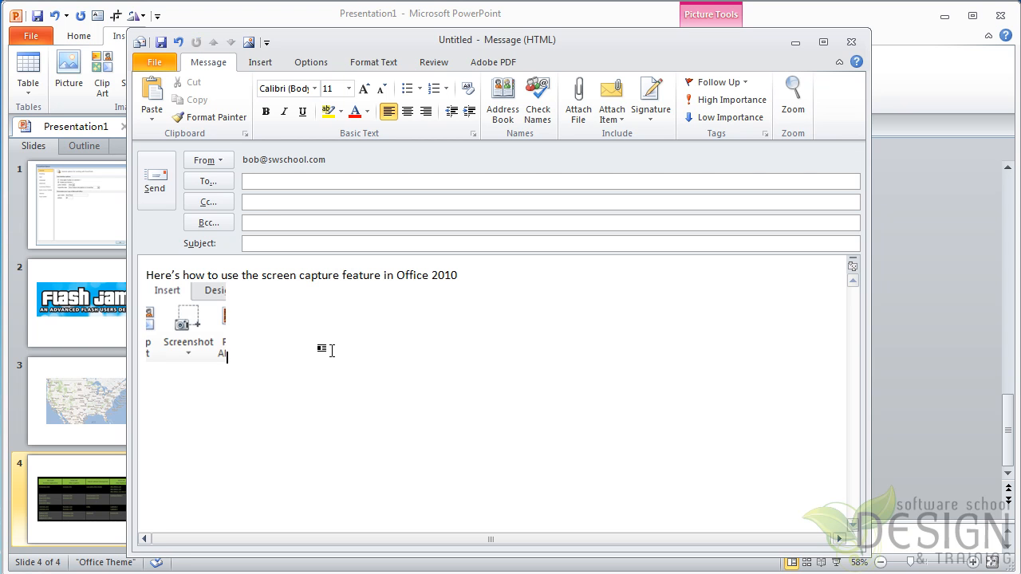